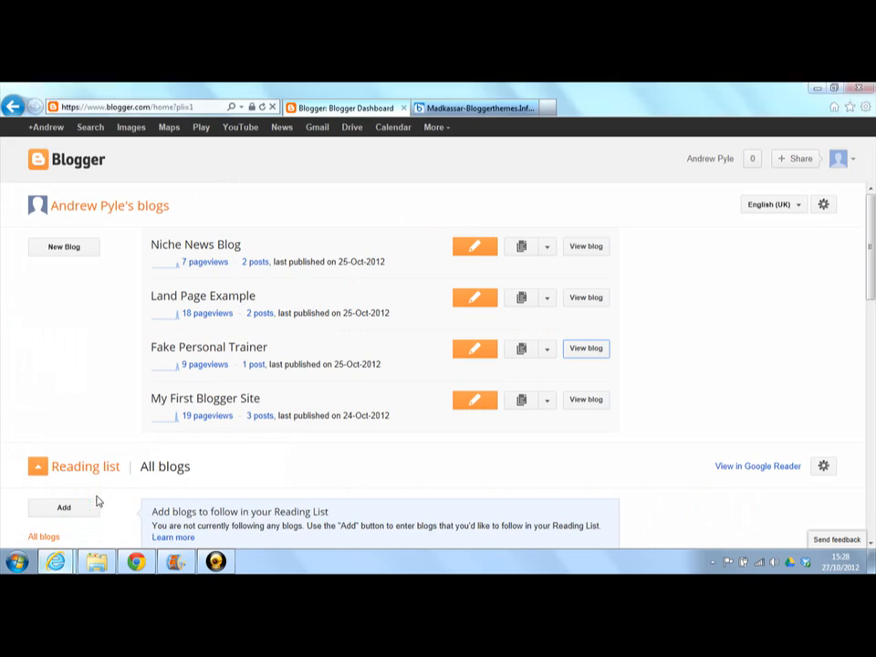
Step: Create a new blog titled "theme blog" at the address installedtheme123.blogspot.com with the Simple template
click(72, 251)
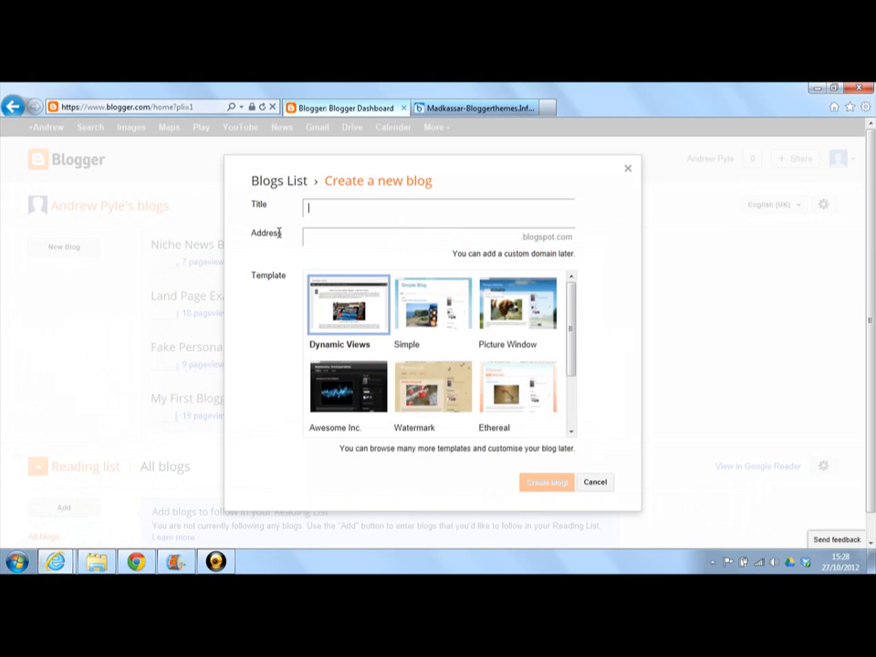
text(theme bloginst)
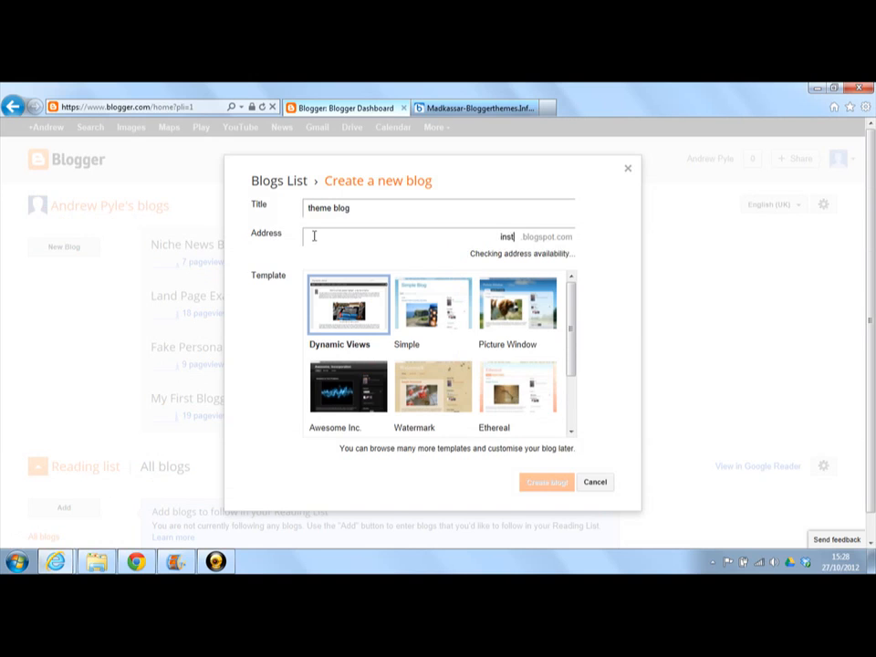
text(alledt)
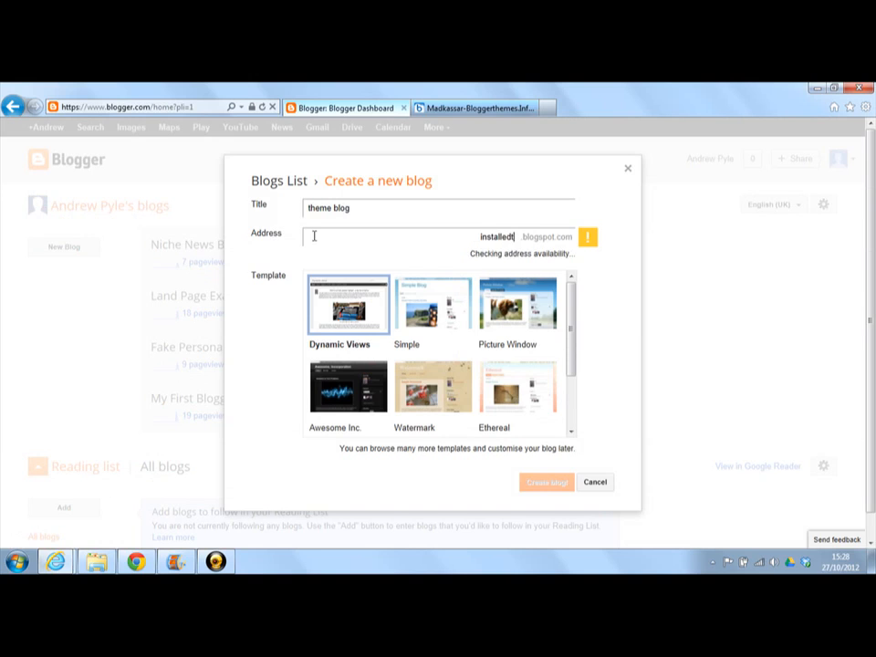
text(heme)
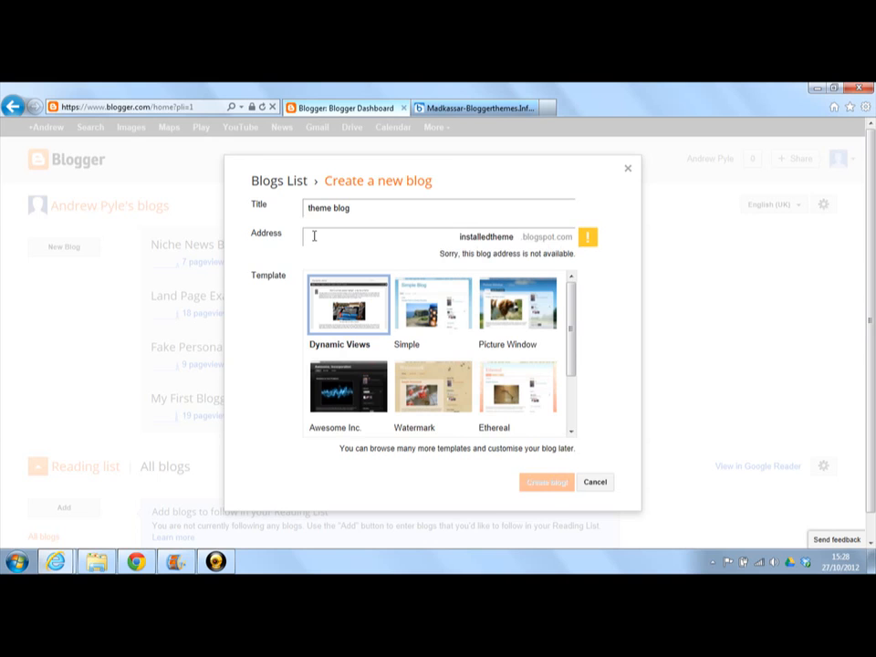
text(123)
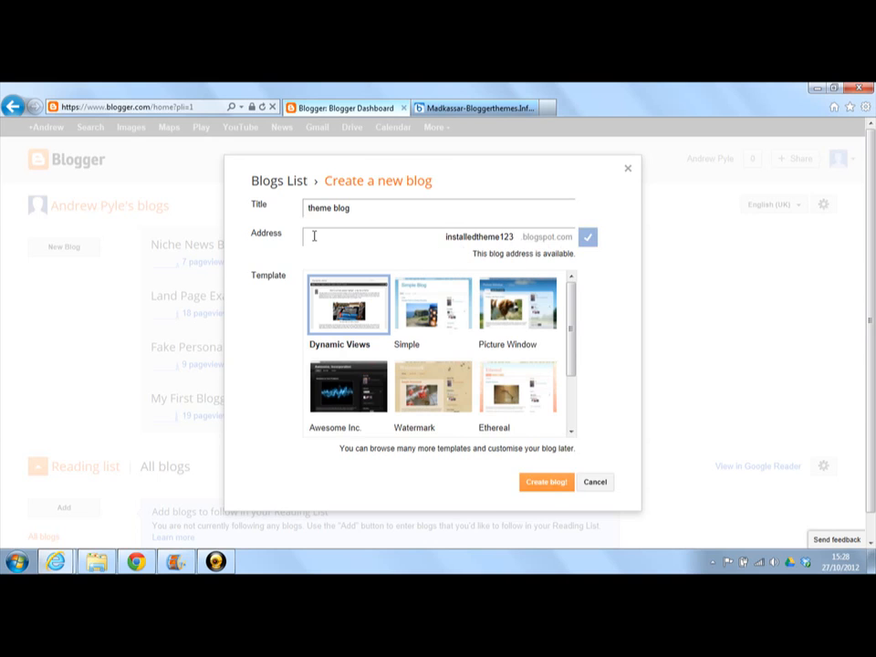
click(429, 310)
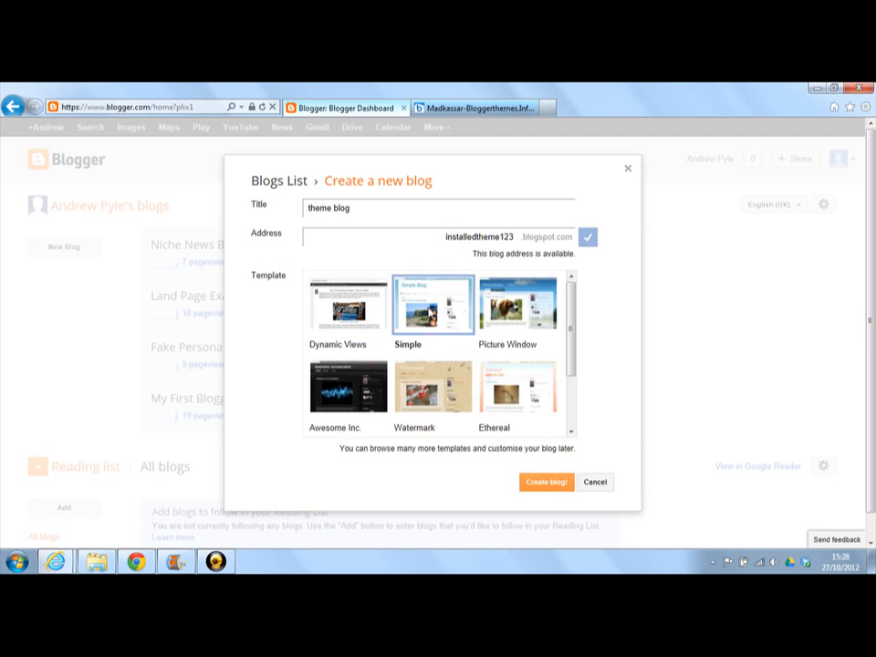
click(541, 483)
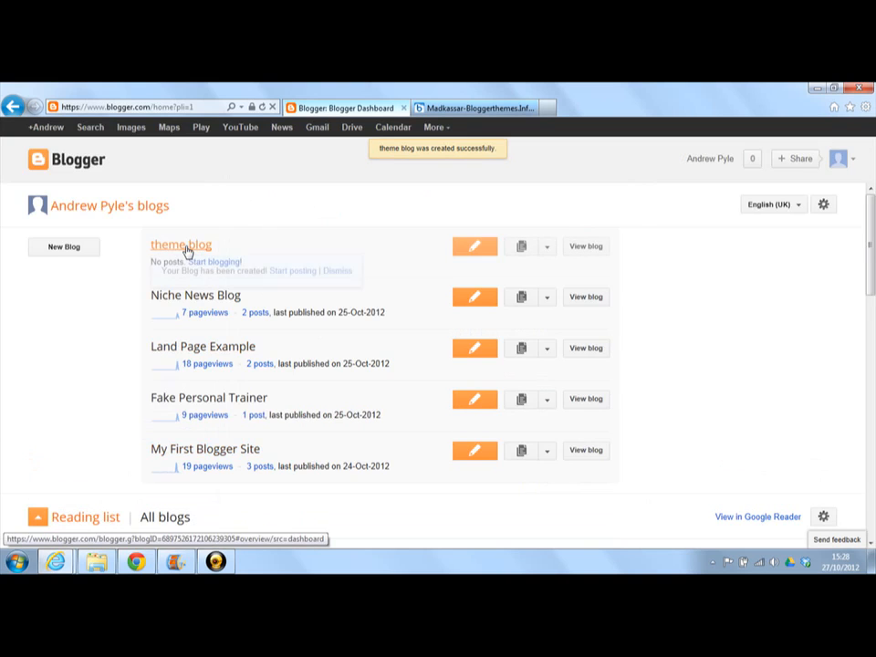
Step: Open the HTML code of theme blog's template for editing, proceeding past the warning about direct HTML edits
click(183, 244)
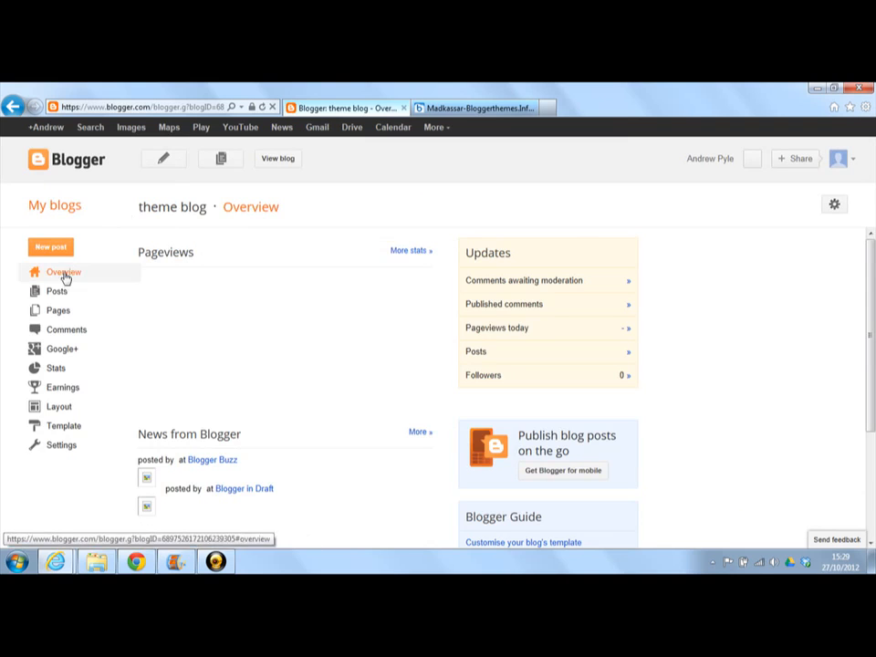
click(66, 426)
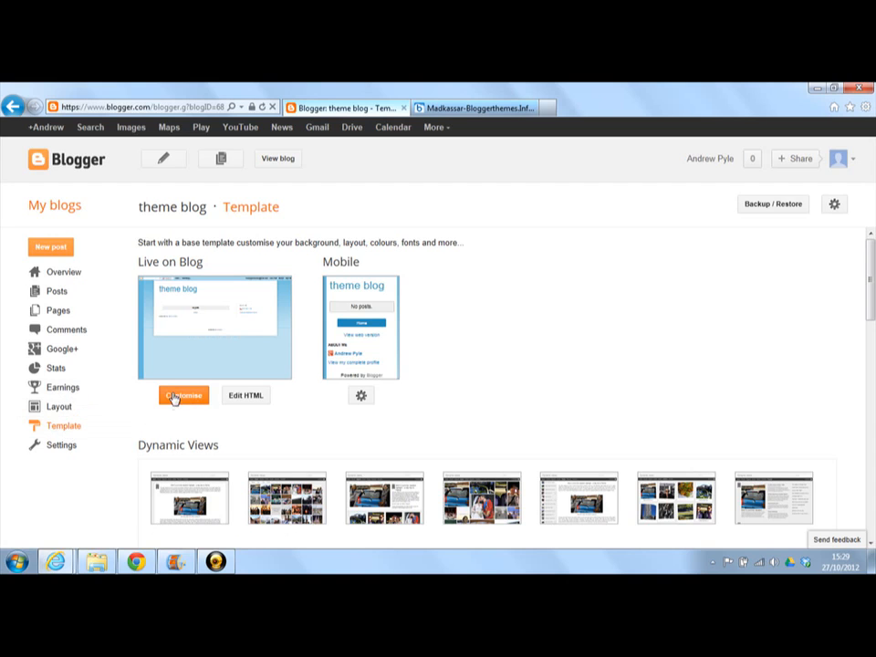
click(246, 396)
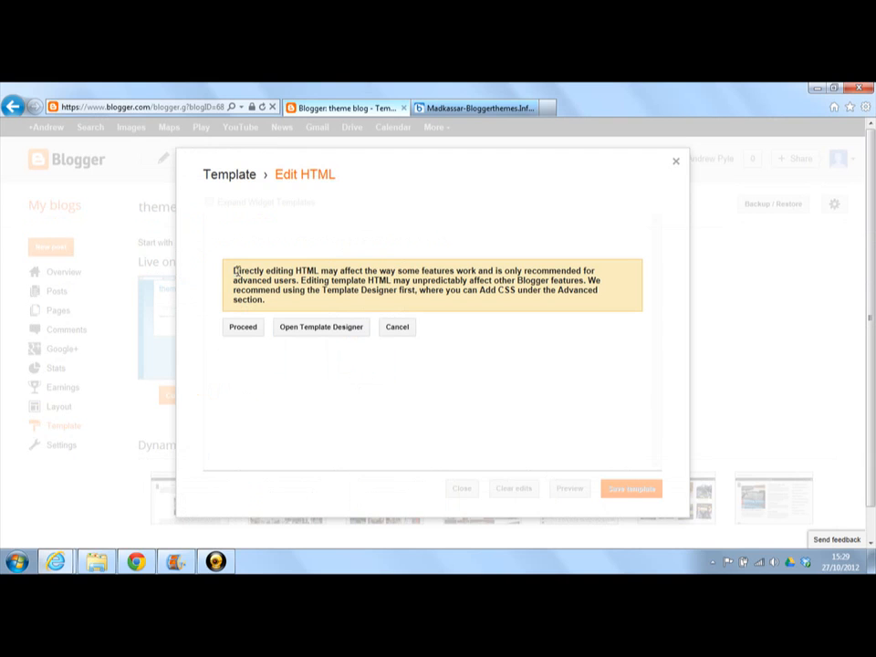
drag(235, 271, 526, 305)
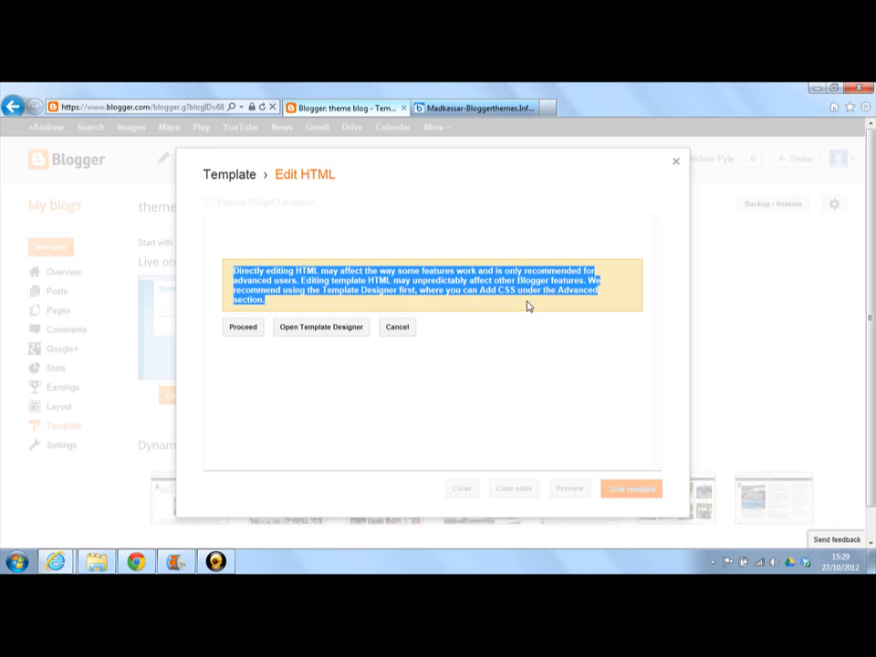
click(526, 306)
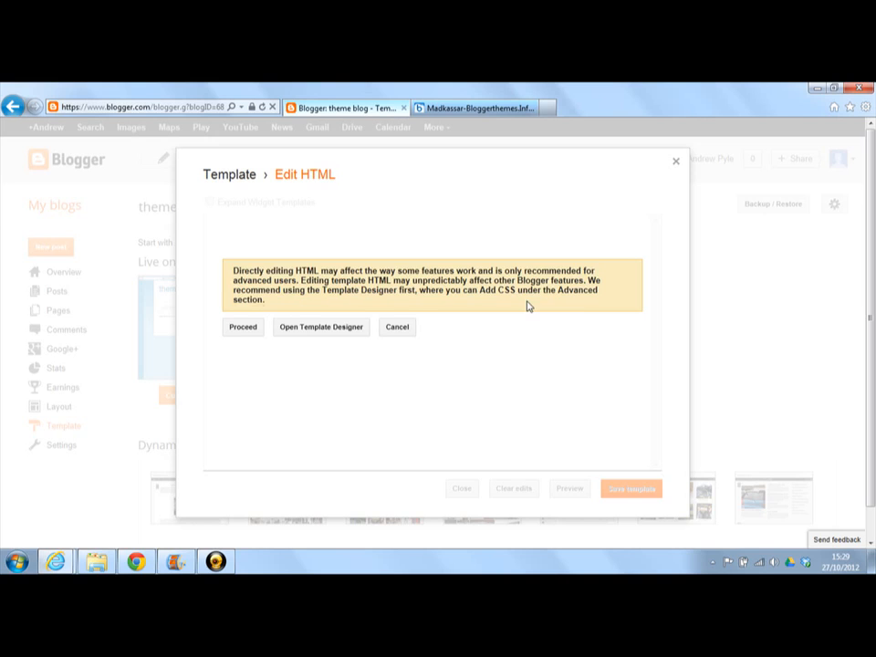
click(244, 327)
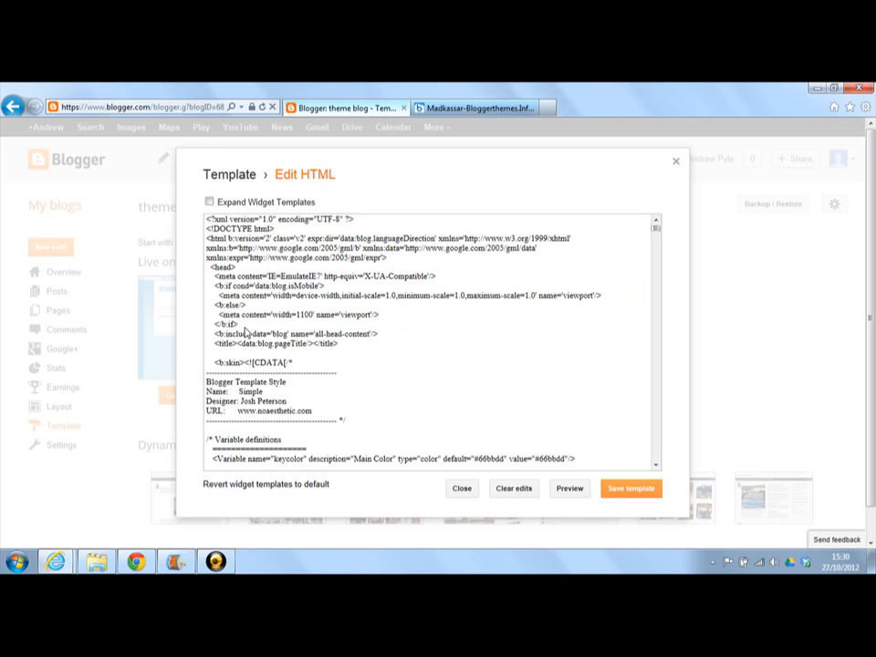
Step: Examine the template's HTML code, from the head section through the variable definitions for colours, fonts and spacing
click(268, 268)
scroll(274, 273, down, 15)
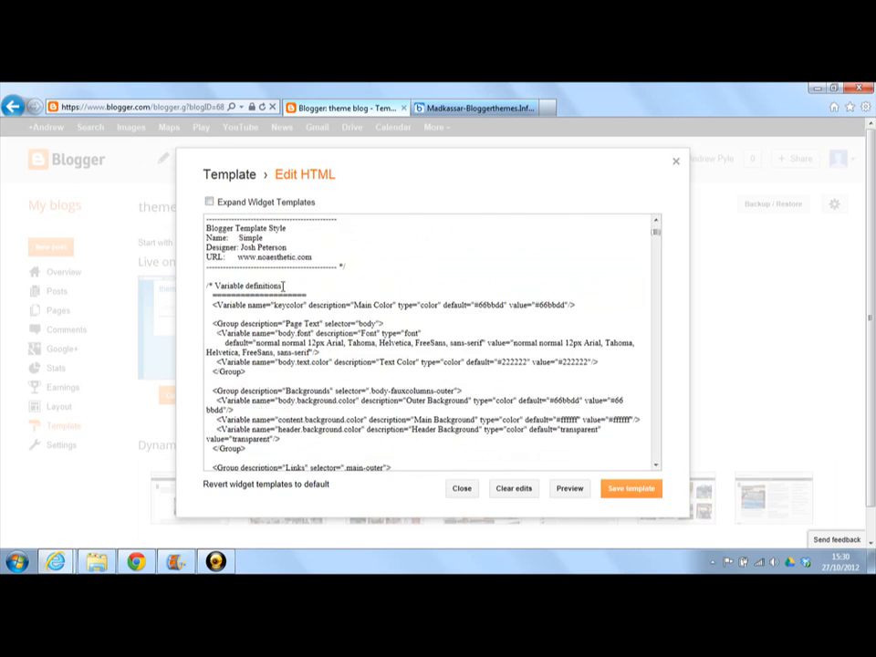
scroll(282, 285, down, 12)
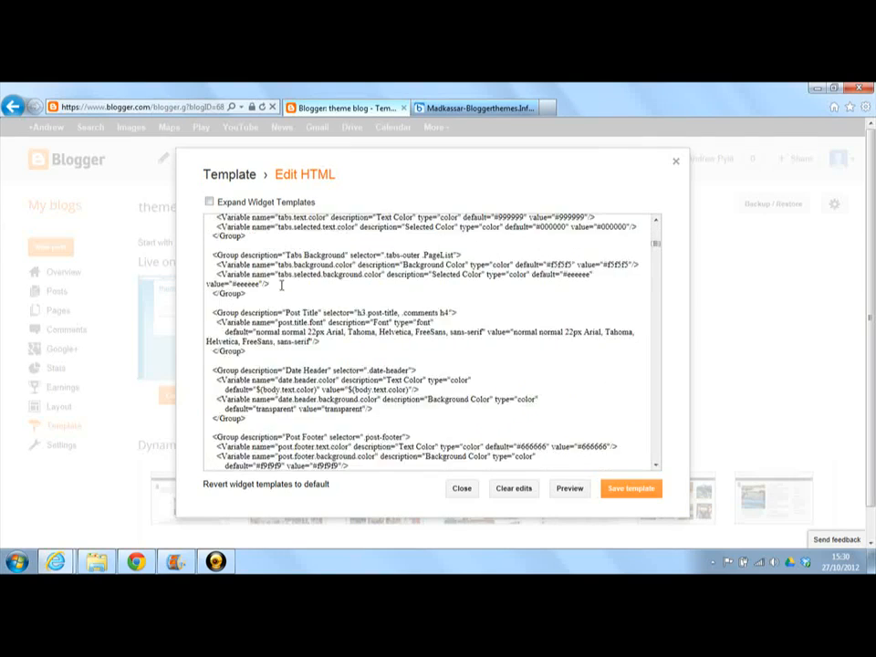
scroll(280, 284, down, 12)
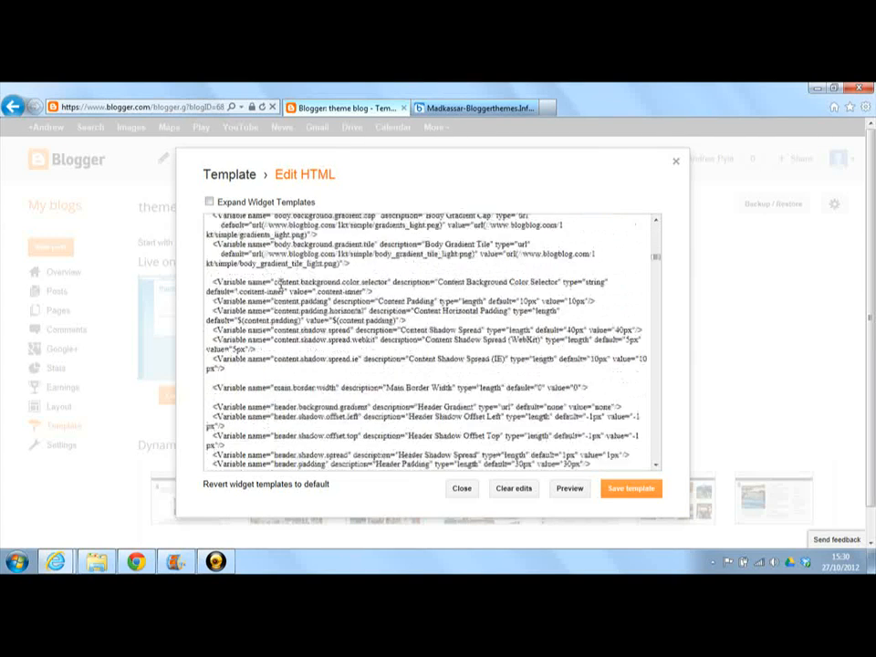
scroll(280, 285, down, 4)
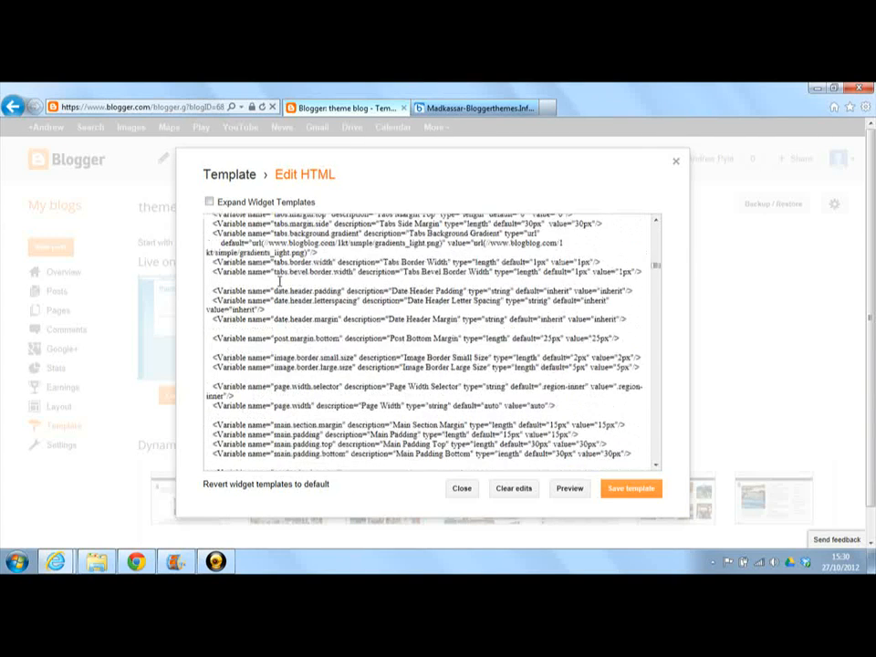
scroll(280, 284, down, 4)
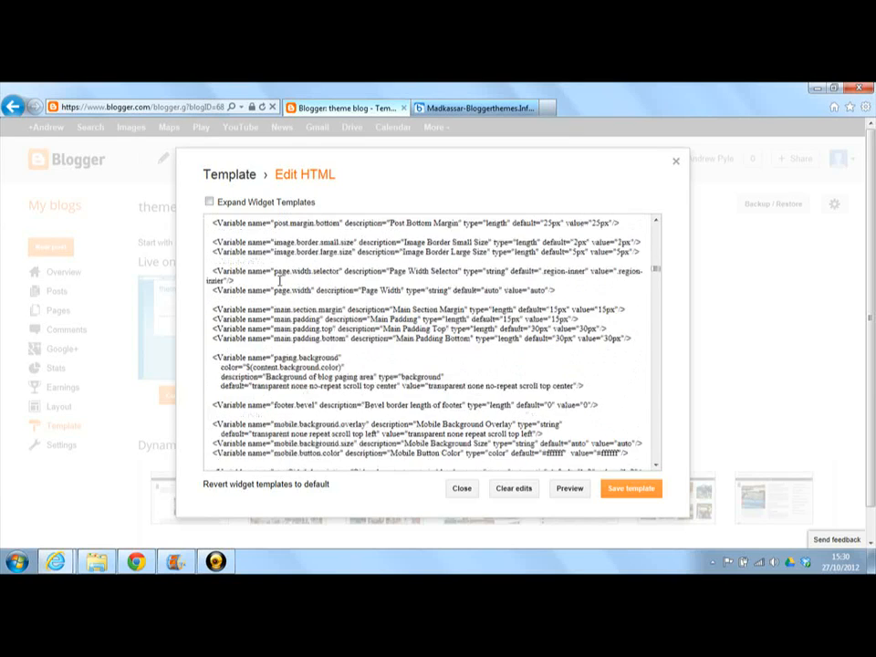
scroll(280, 283, up, 15)
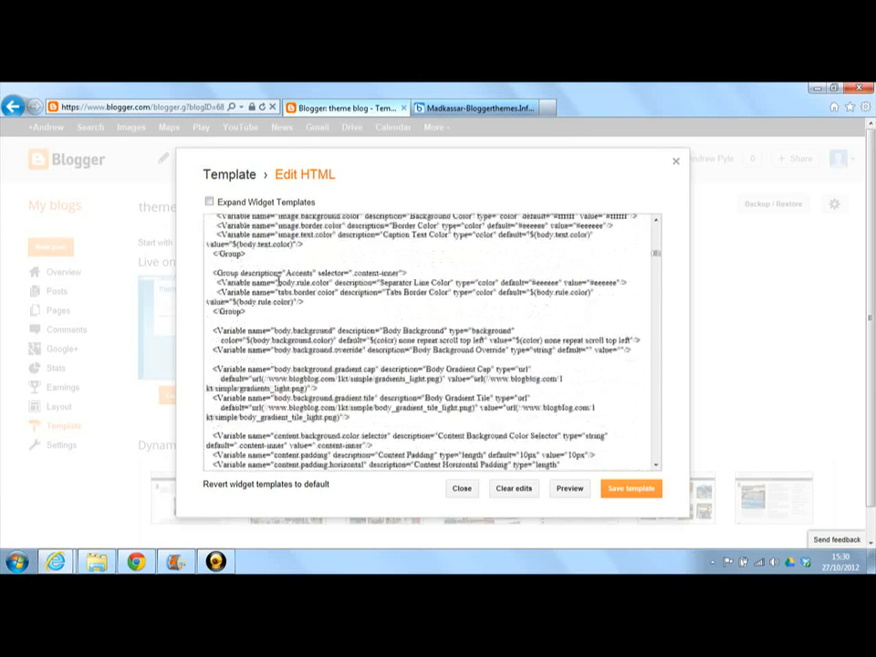
scroll(277, 281, up, 20)
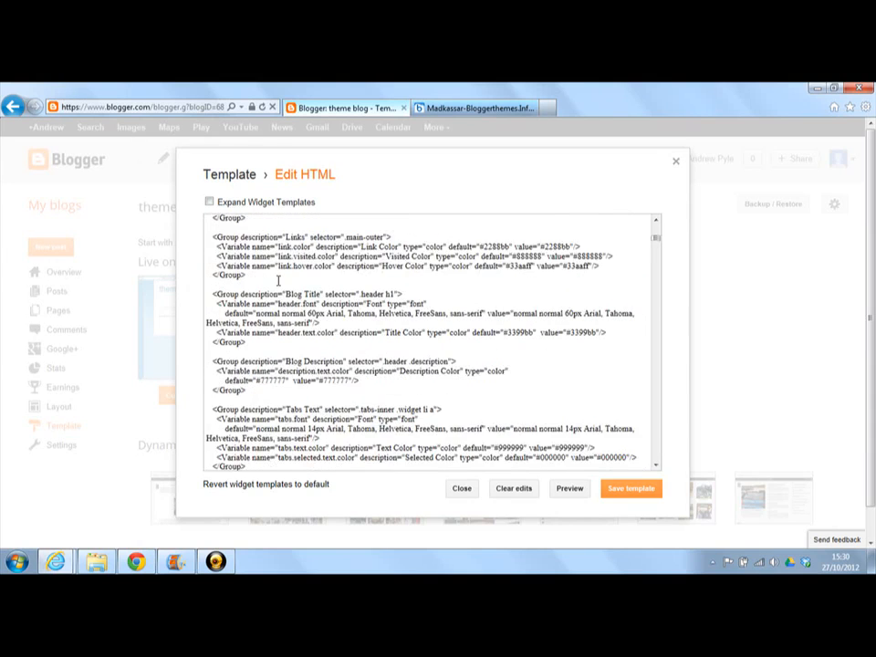
scroll(278, 281, up, 15)
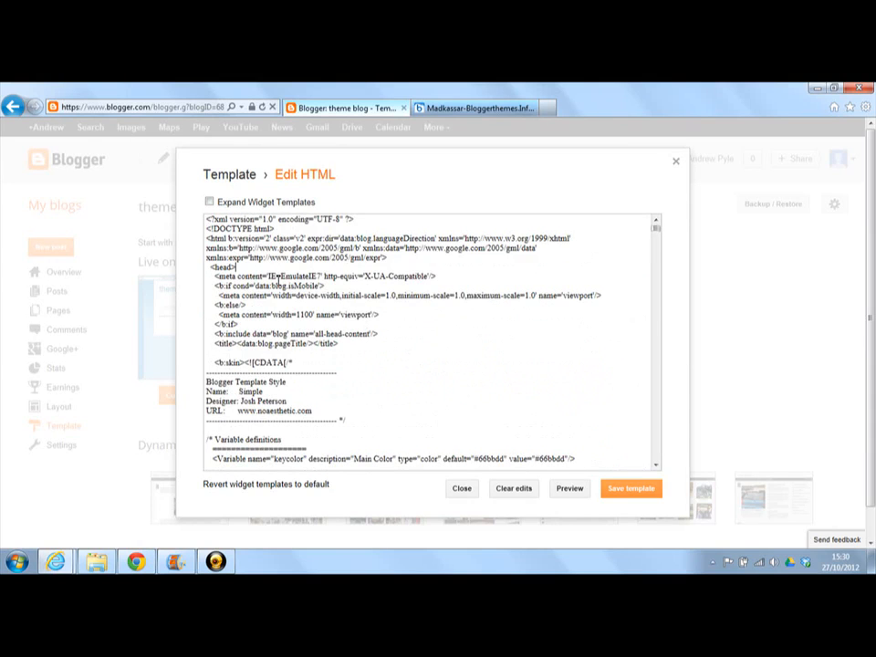
scroll(278, 283, down, 10)
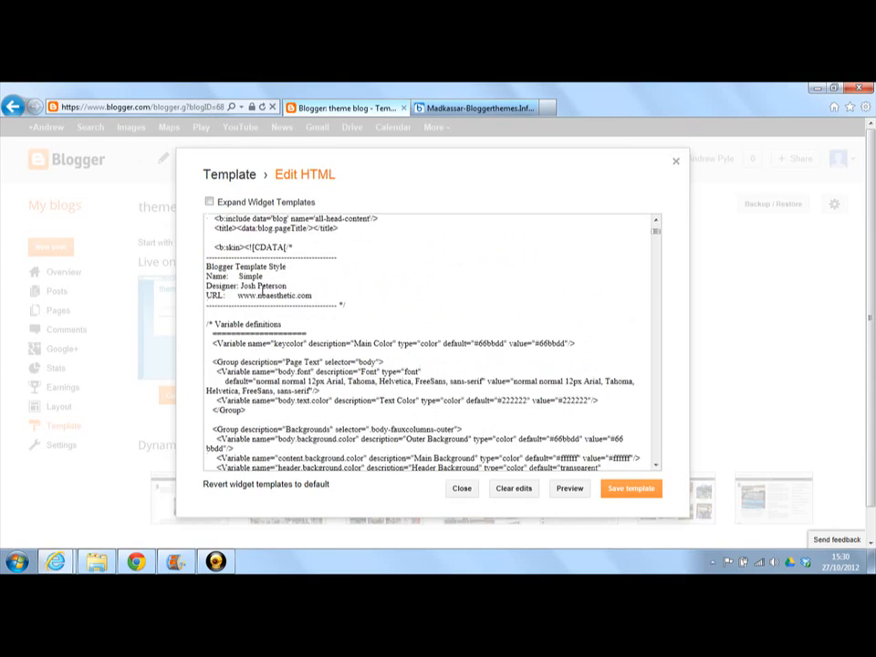
scroll(264, 290, down, 5)
drag(252, 294, 461, 443)
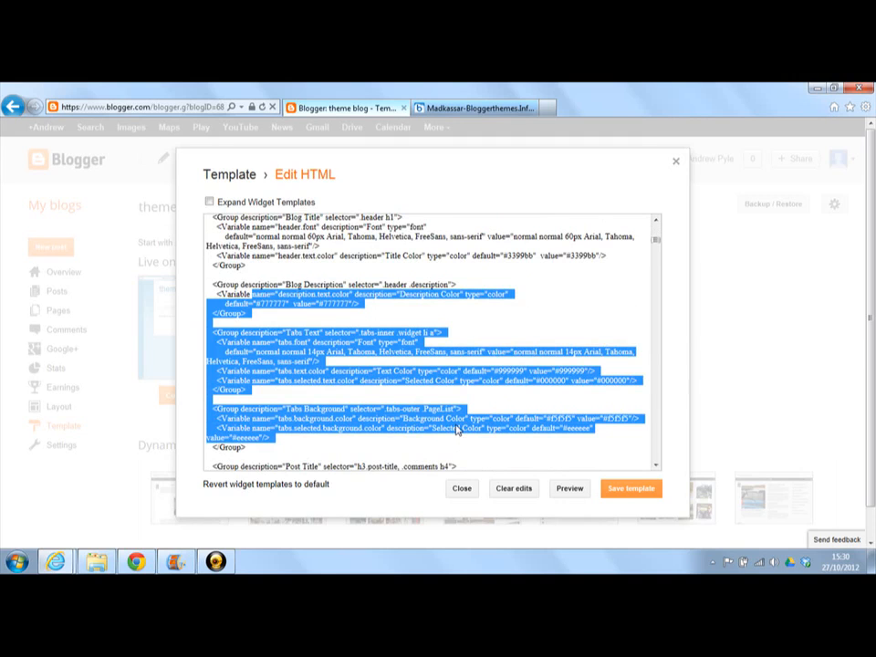
click(380, 311)
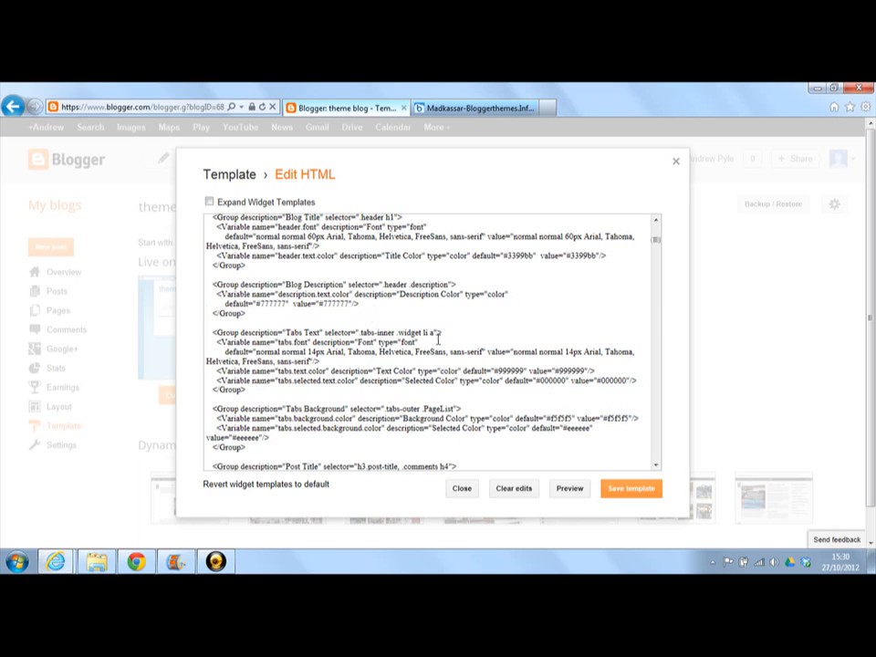
Step: Open the Wide XML file from the desktop's 02142012madkassar folder in Notepad and maximize it
click(816, 91)
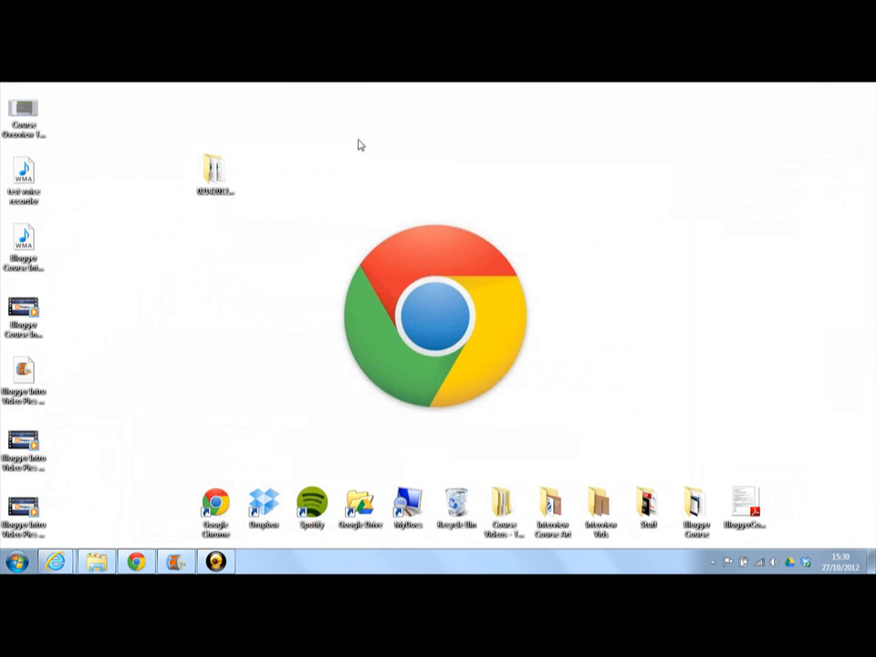
double_click(219, 176)
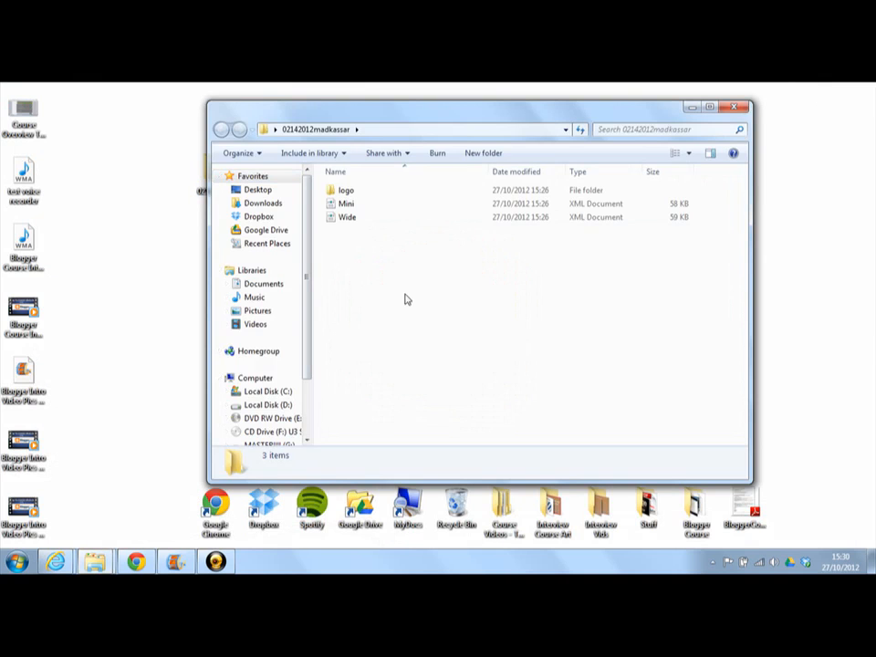
right_click(350, 225)
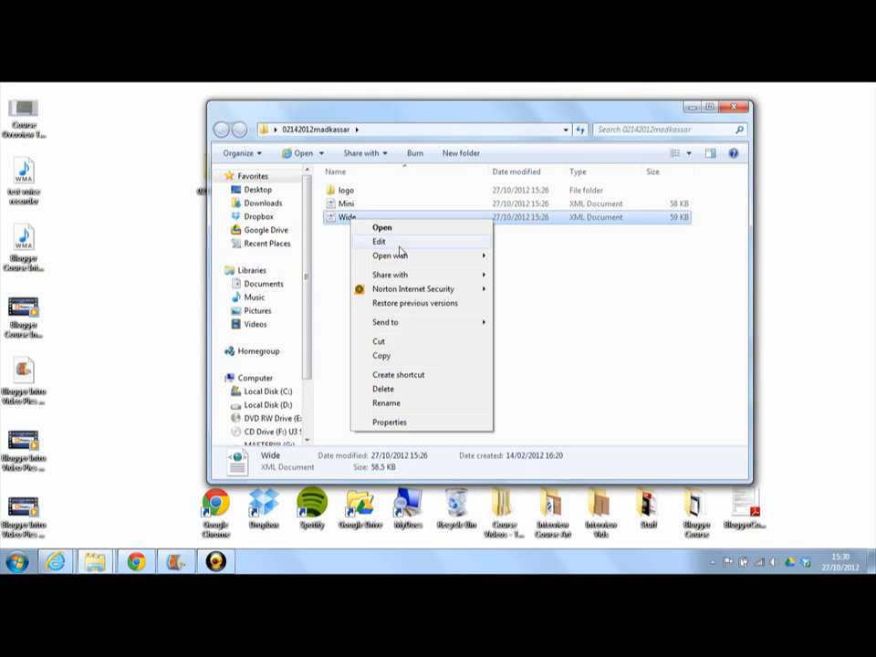
mouse_move(422, 256)
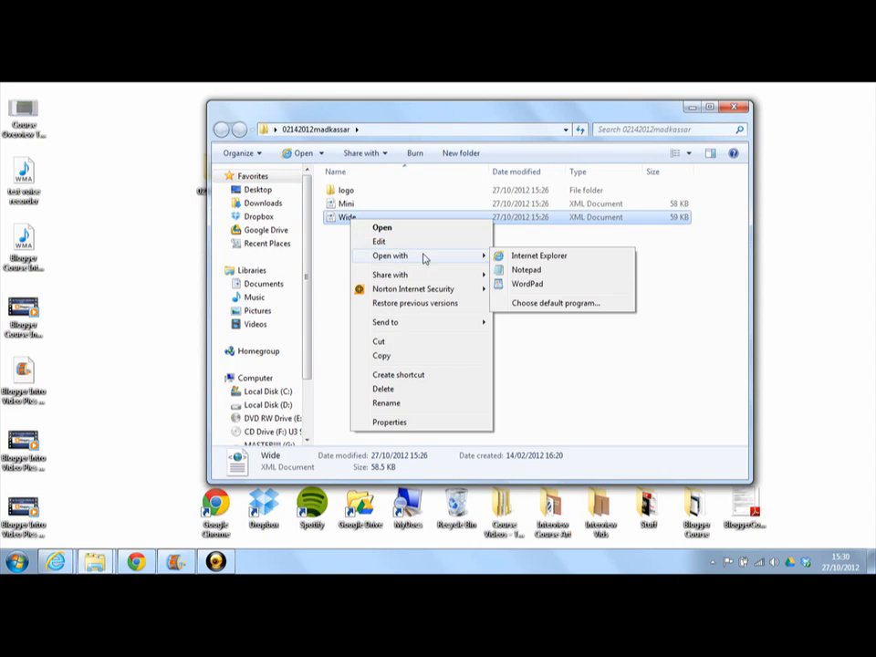
click(526, 270)
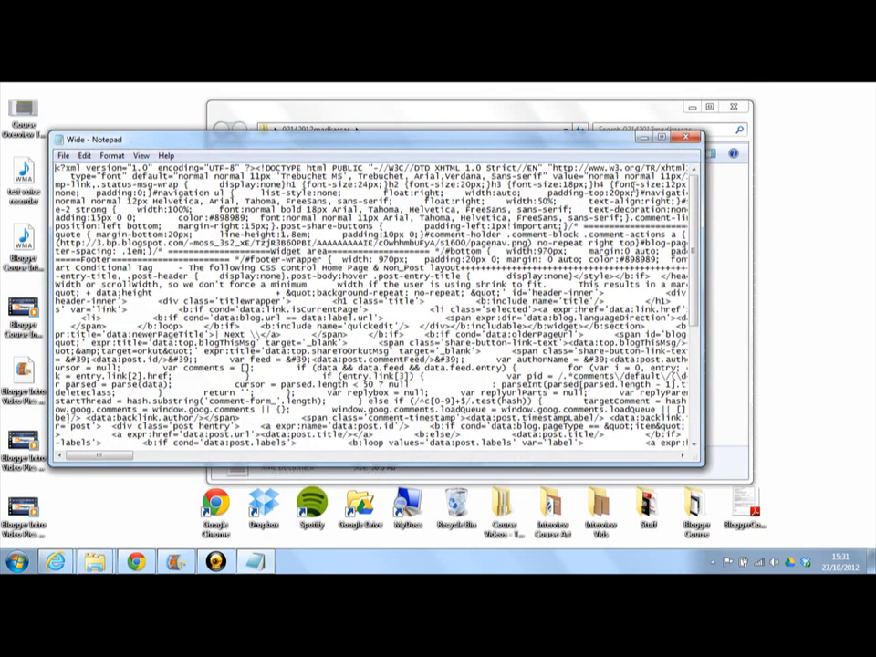
click(663, 139)
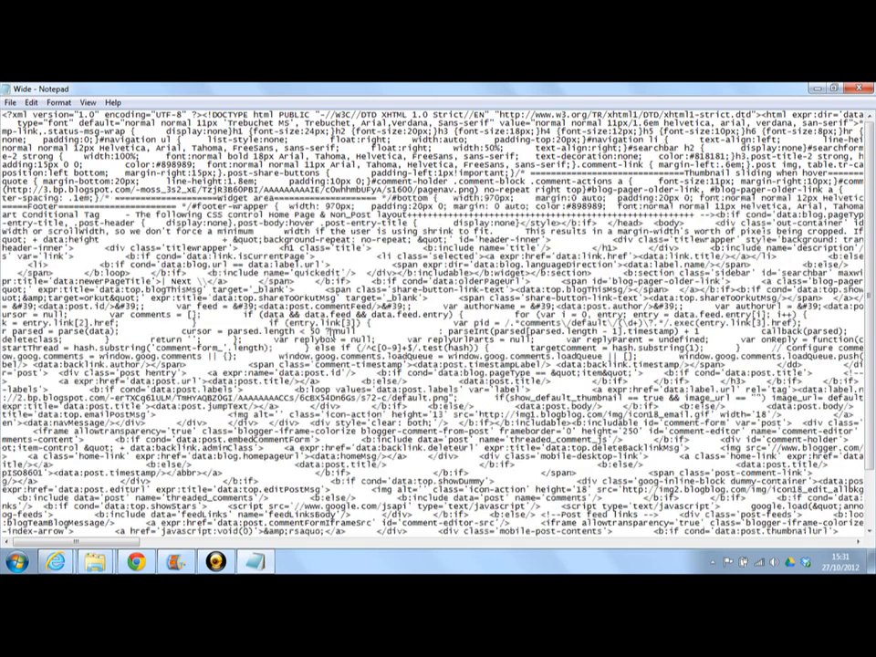
Step: Copy the entire code of the Wide theme file to the clipboard
drag(327, 332, 336, 332)
key(ctrl+a)
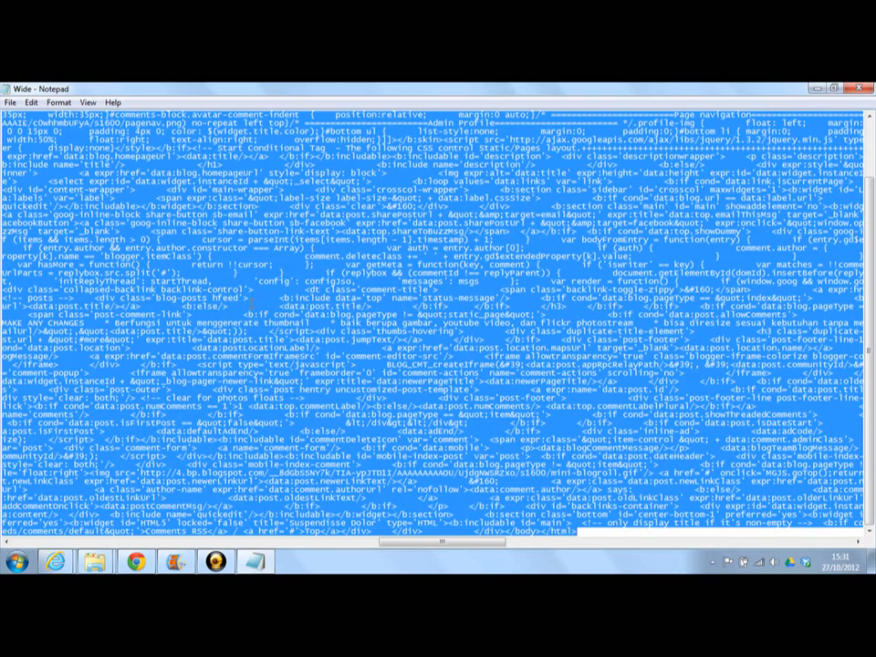
right_click(263, 305)
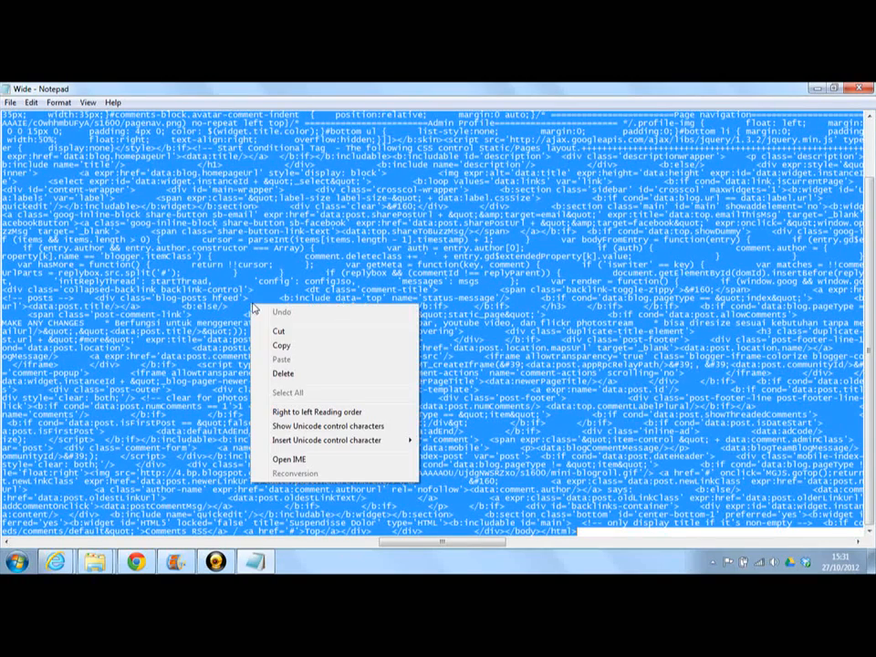
click(282, 345)
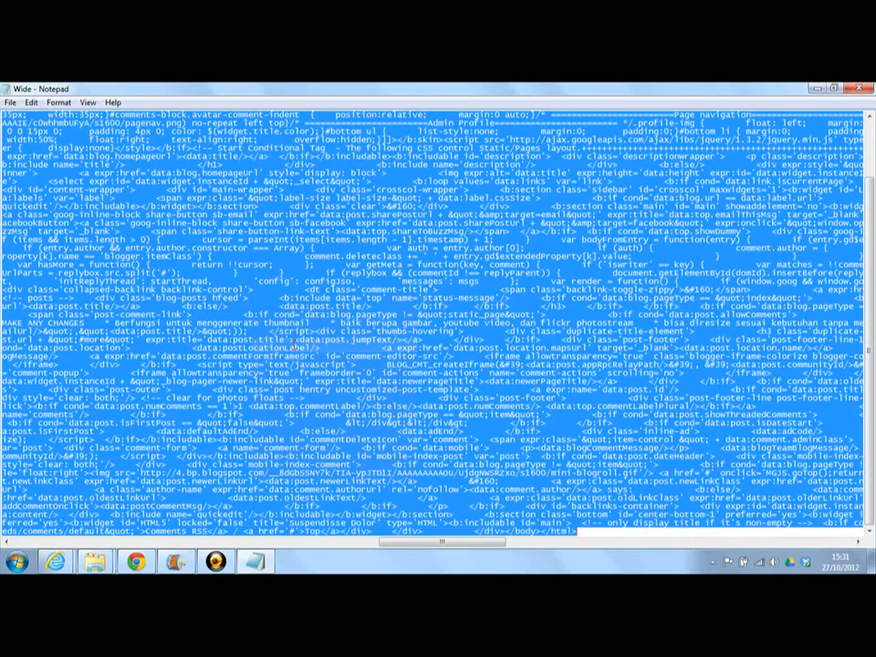
Step: Switch back to the Blogger template editor and replace all of its HTML with the copied Wide theme code
click(817, 89)
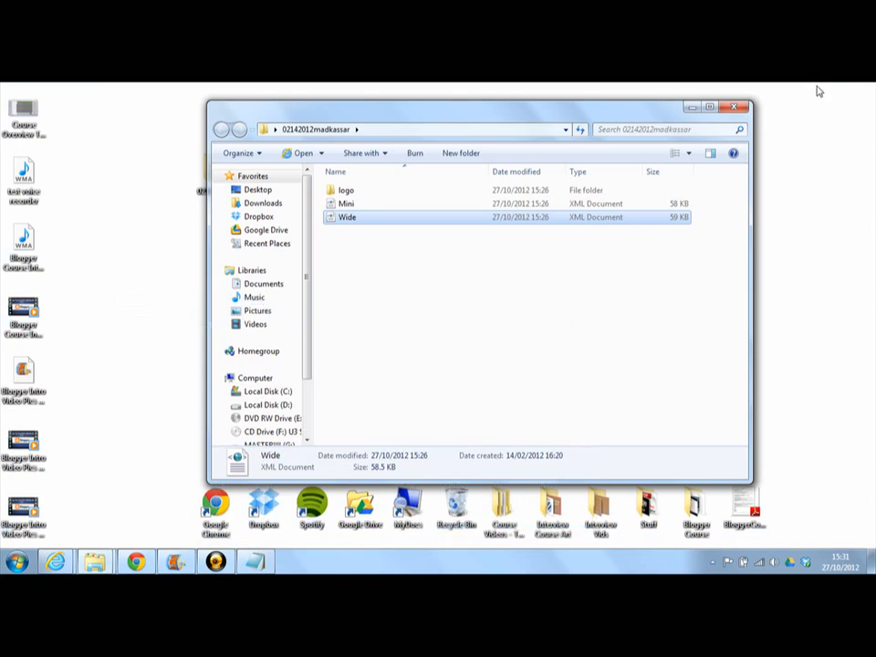
click(68, 558)
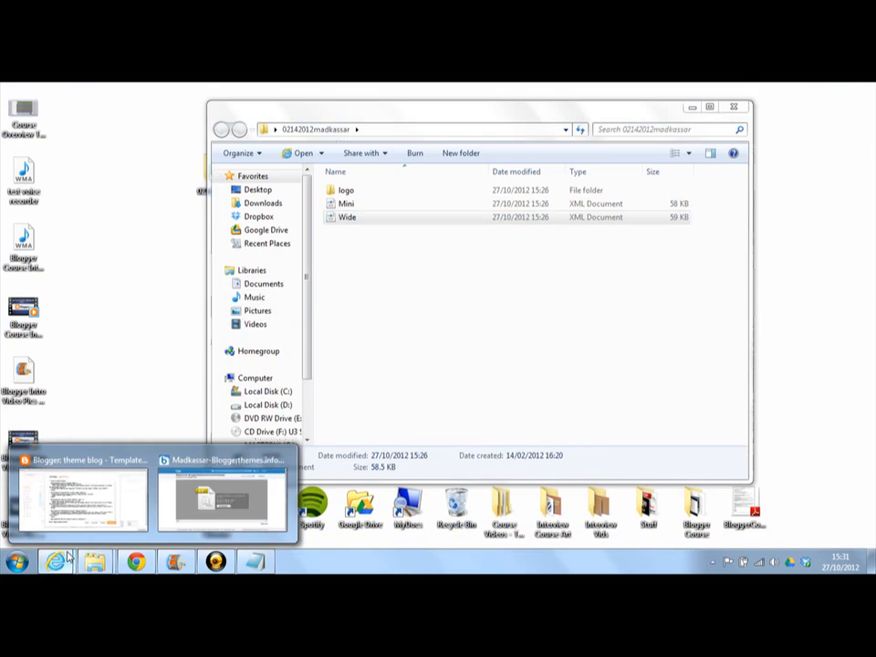
click(70, 505)
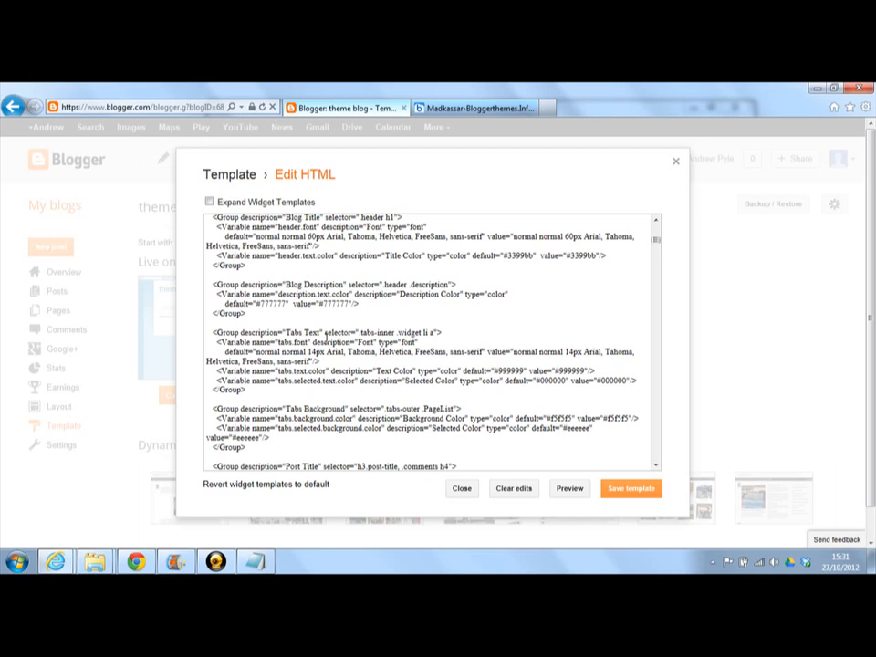
key(ctrl+a)
key(Delete)
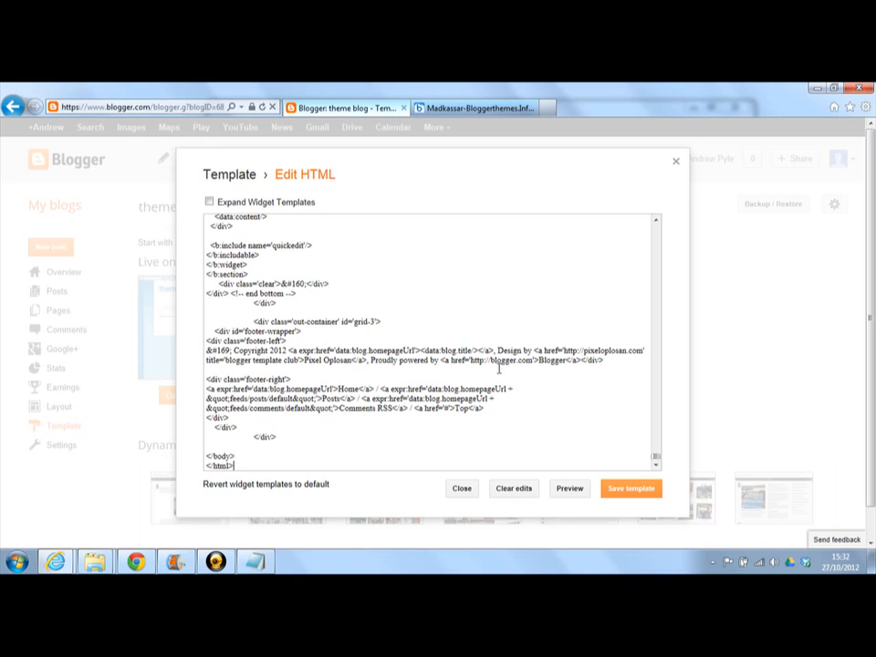
Step: Preview theme blog with the pasted template code, then close the preview and return to the HTML editor
click(571, 491)
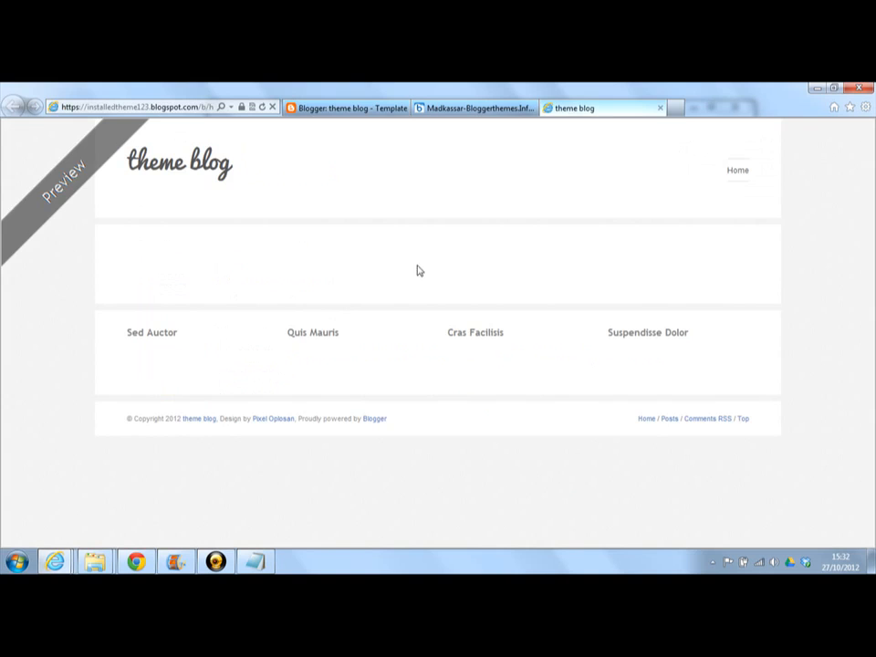
click(660, 110)
click(369, 109)
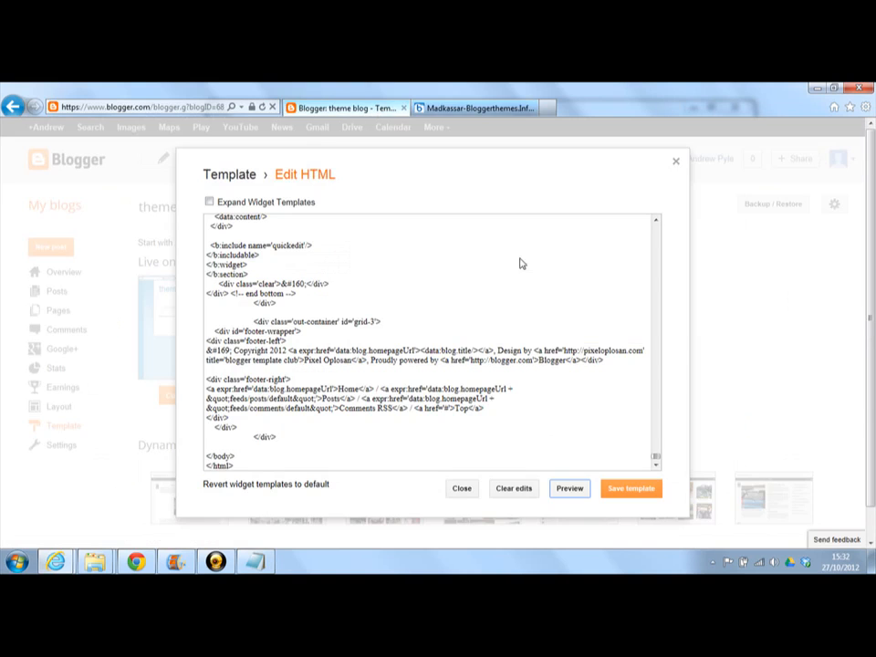
Step: Save the new template, deleting the BlogArchive1, Profile1, Attribution1 and Navbar1 widgets, and close the HTML editor
click(627, 492)
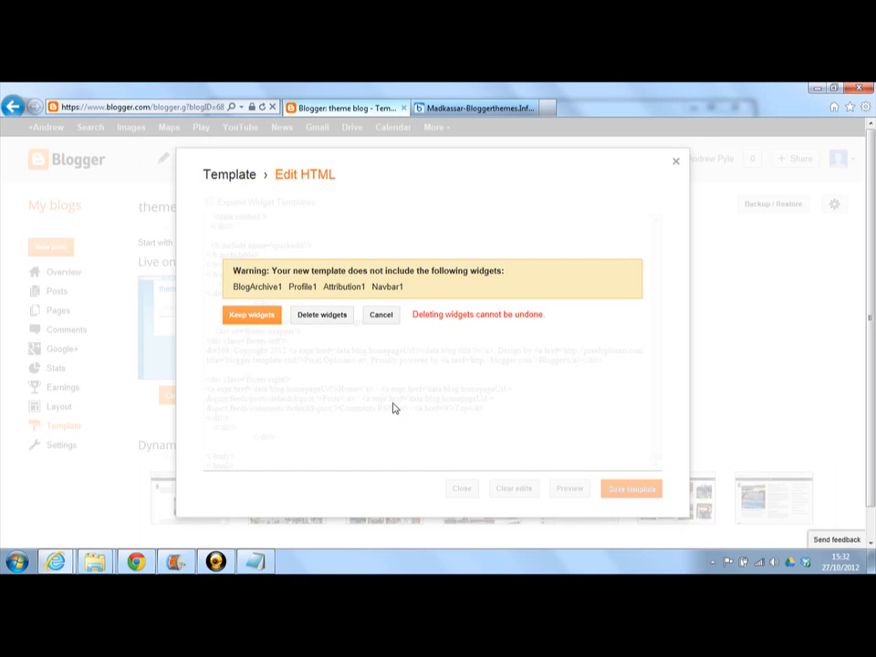
click(333, 318)
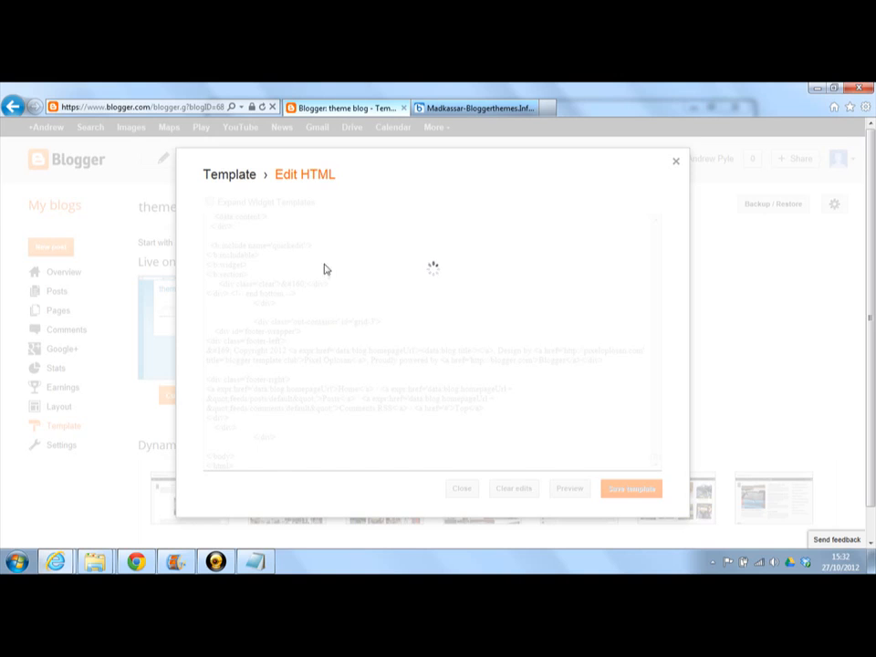
click(462, 489)
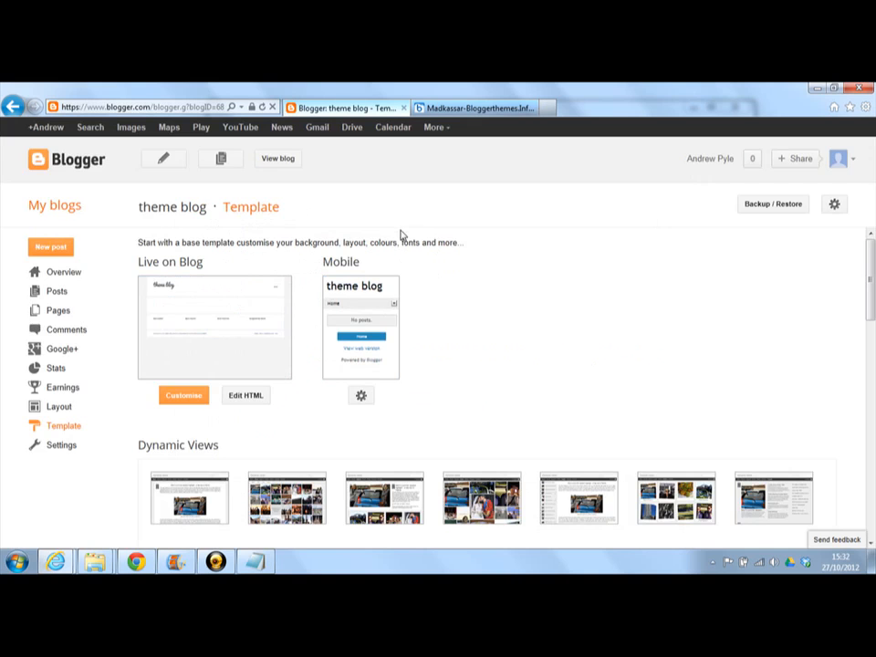
Step: View the live theme blog to check the installed theme, then close it and return to the template page
click(278, 159)
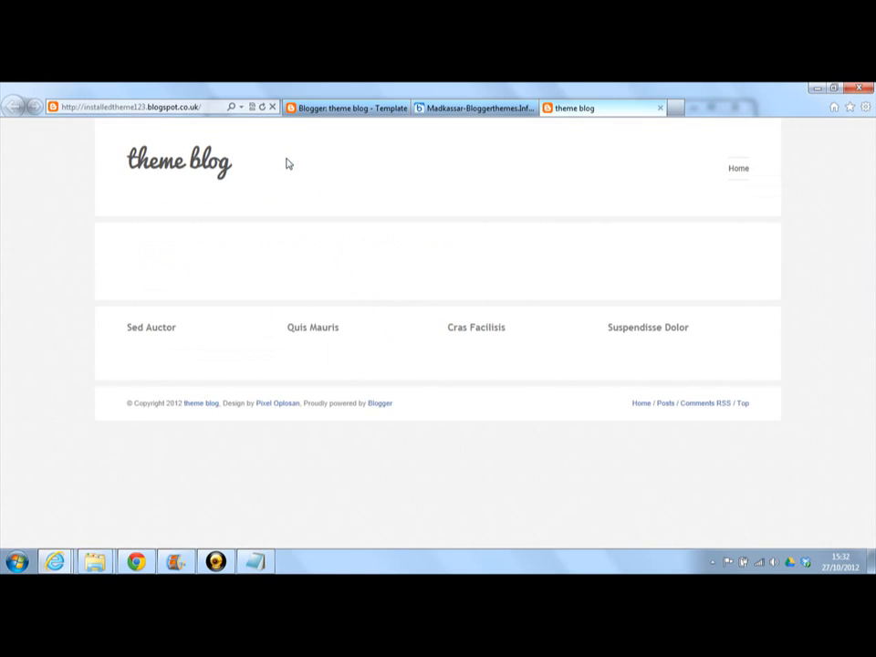
click(661, 109)
click(310, 108)
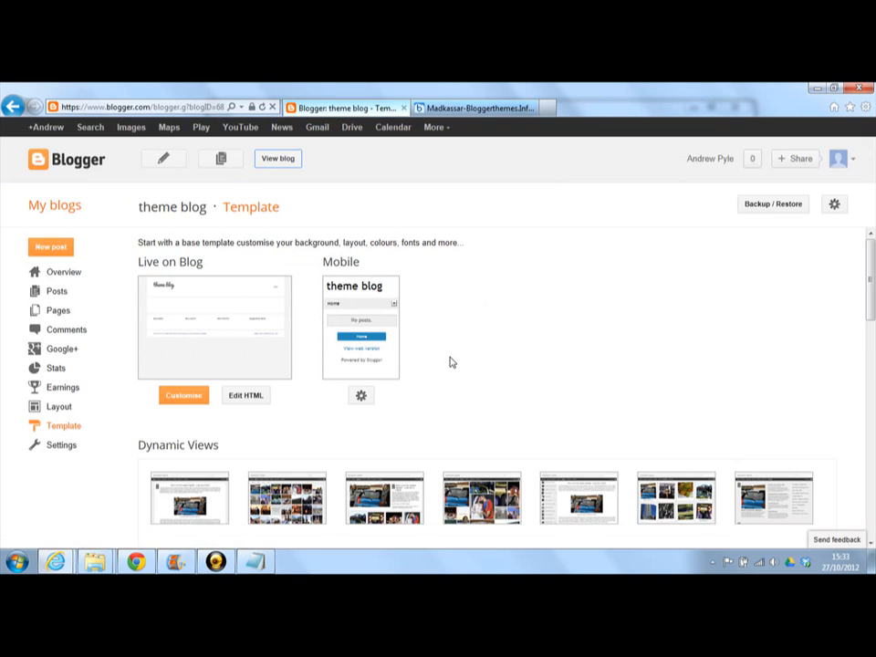
Step: Set the mobile template option to show the desktop template on mobile devices and save it
click(360, 395)
click(295, 254)
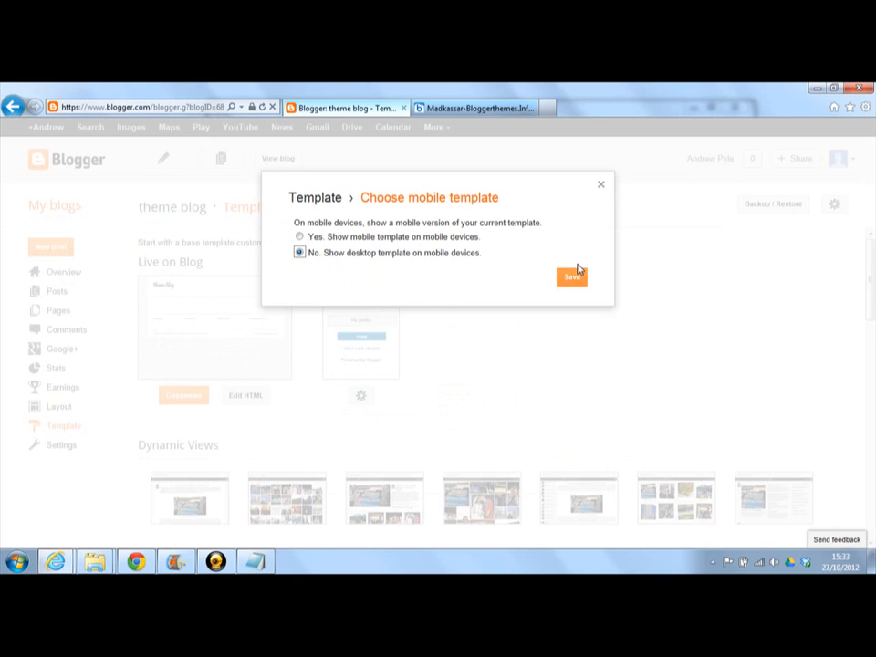
click(571, 279)
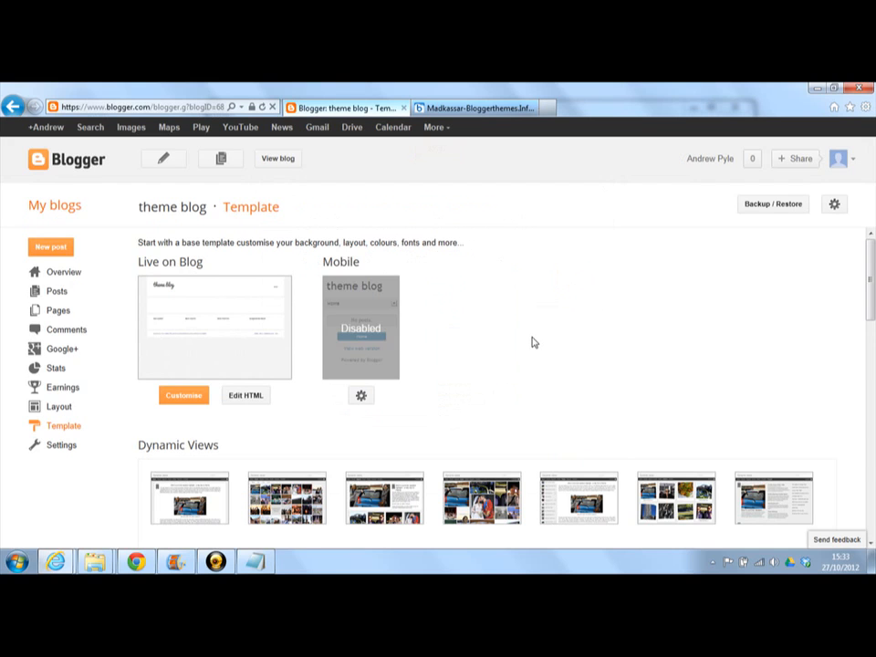
click(228, 558)
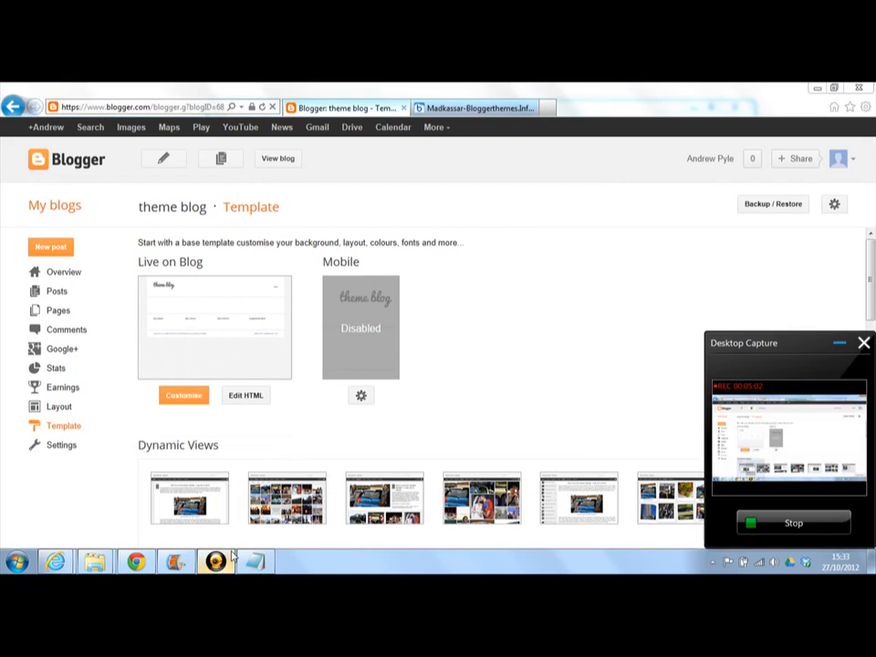